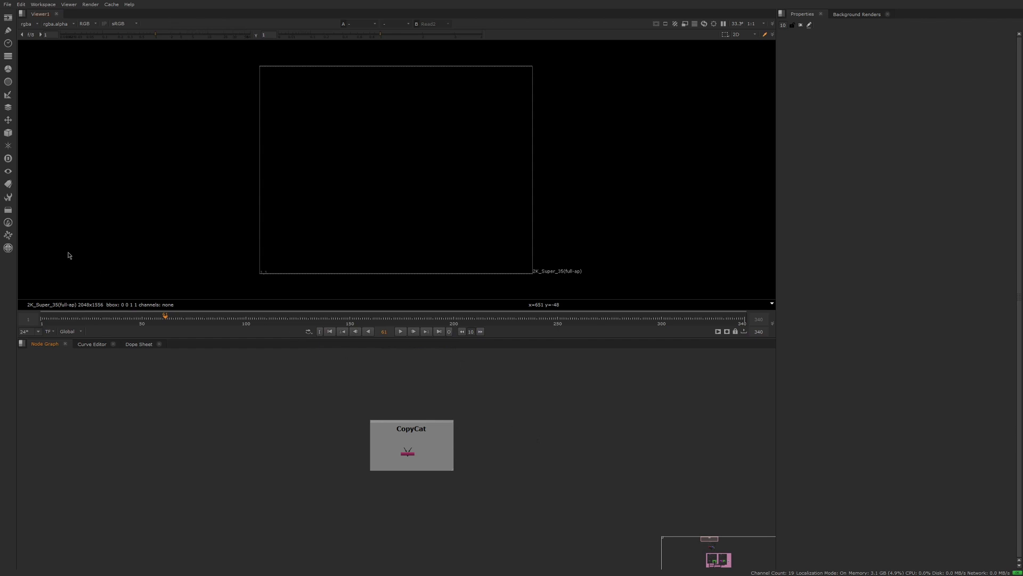
# Step: Browse the machine-learning node list, then close it, leaving the Sequence 462 backdrop in view
pyautogui.click(8, 235)
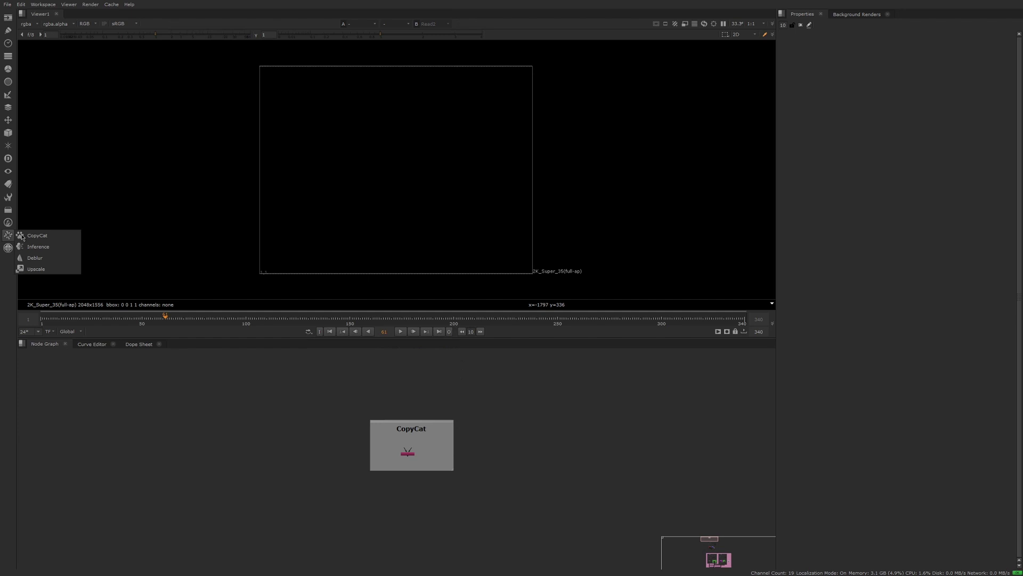
pyautogui.click(491, 455)
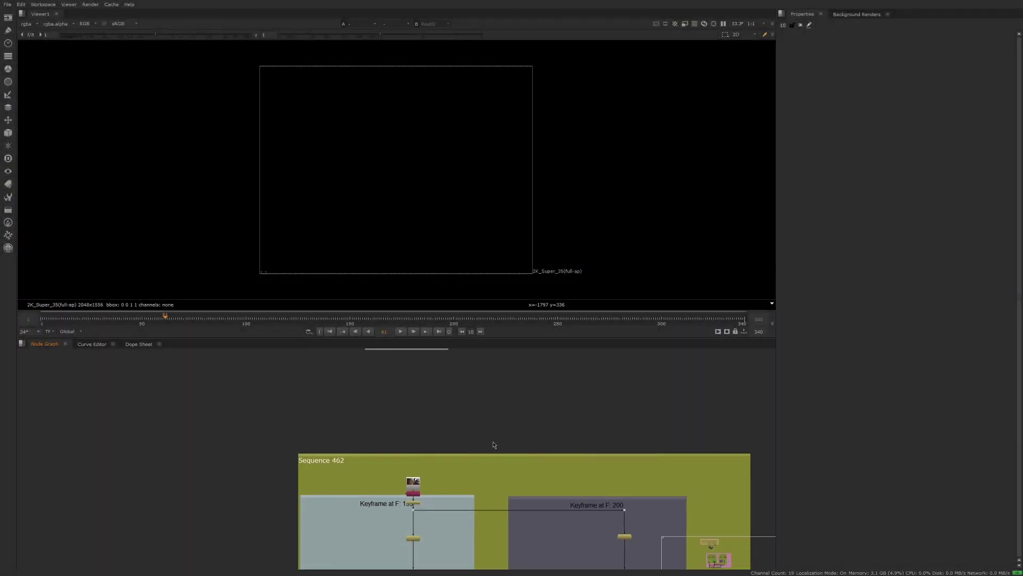
# Step: View the top Read node's hooded-boy plate zoomed in and play it through
pyautogui.moveTo(491, 443); pyautogui.dragTo(404, 389, button='middle')
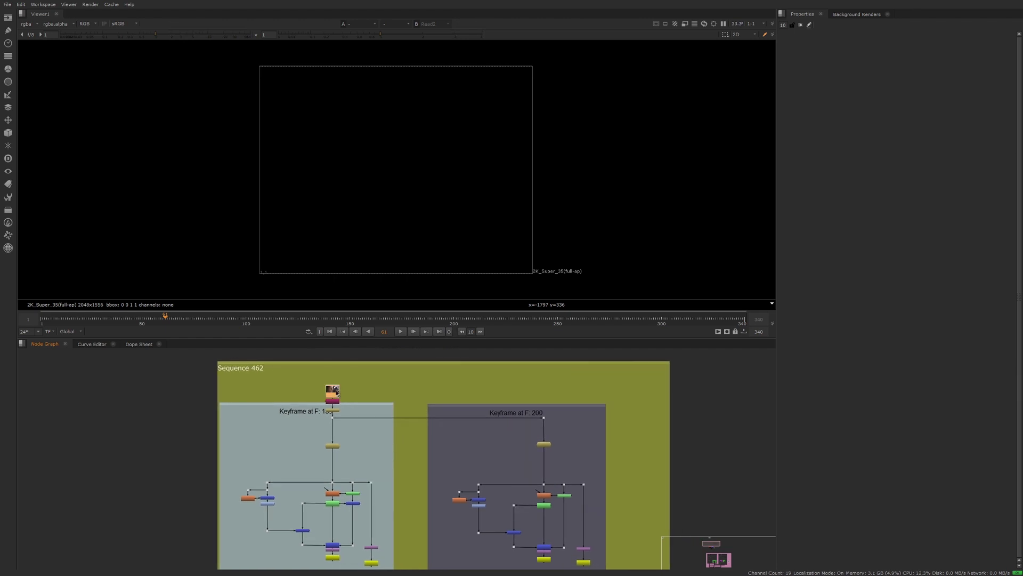
pyautogui.press('1')
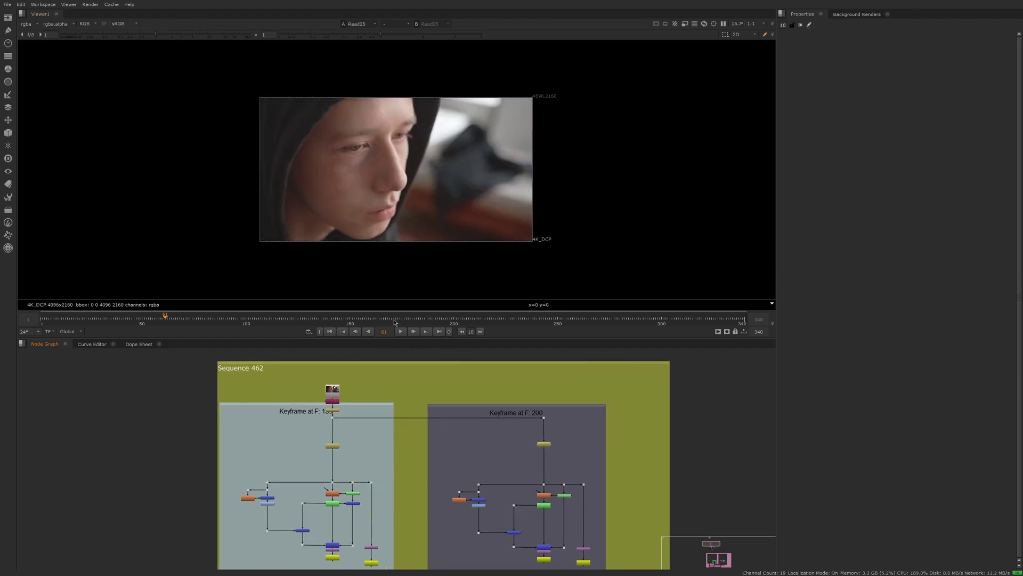
pyautogui.scroll(3, 427, 265)
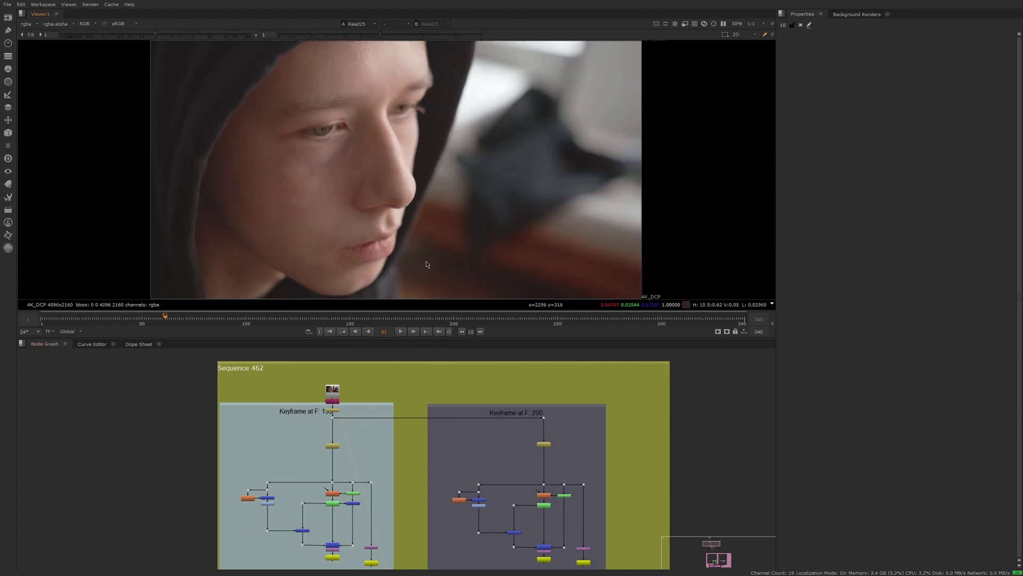
pyautogui.press('l')
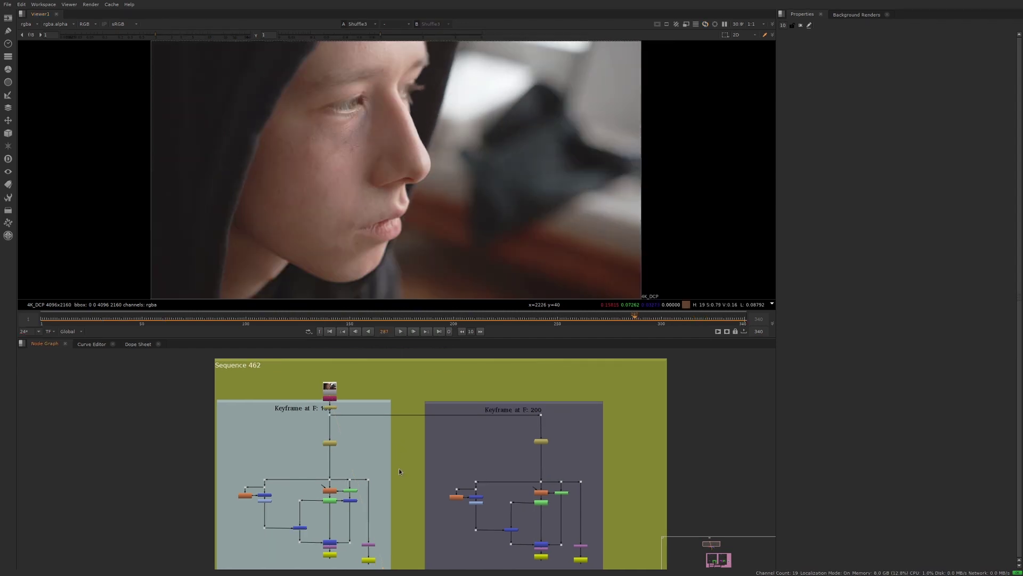
# Step: Load the Ground truth Read on viewer input 1 and the Input Read on input 2
pyautogui.scroll(-5, 398, 471)
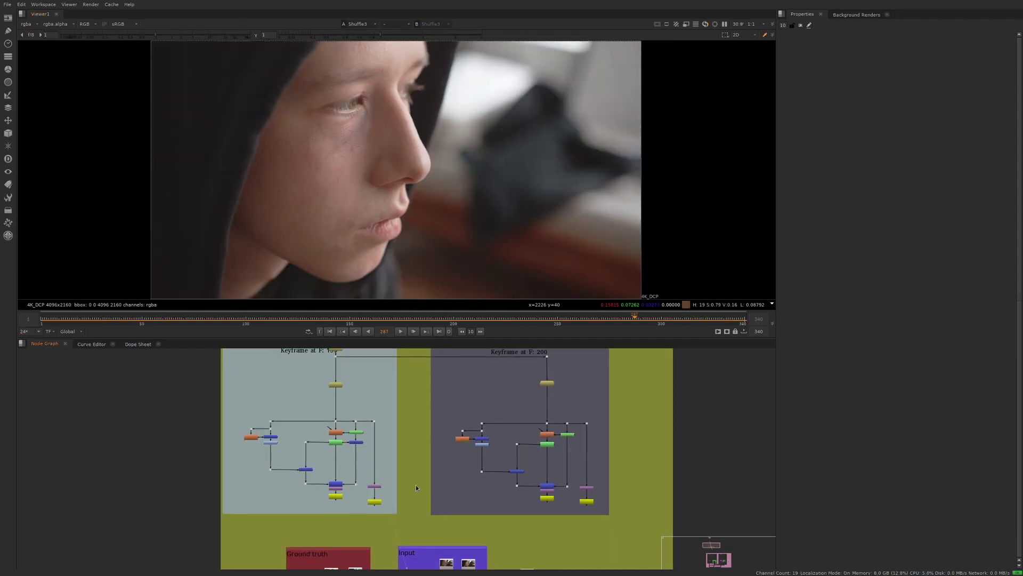
pyautogui.scroll(-3, 403, 448)
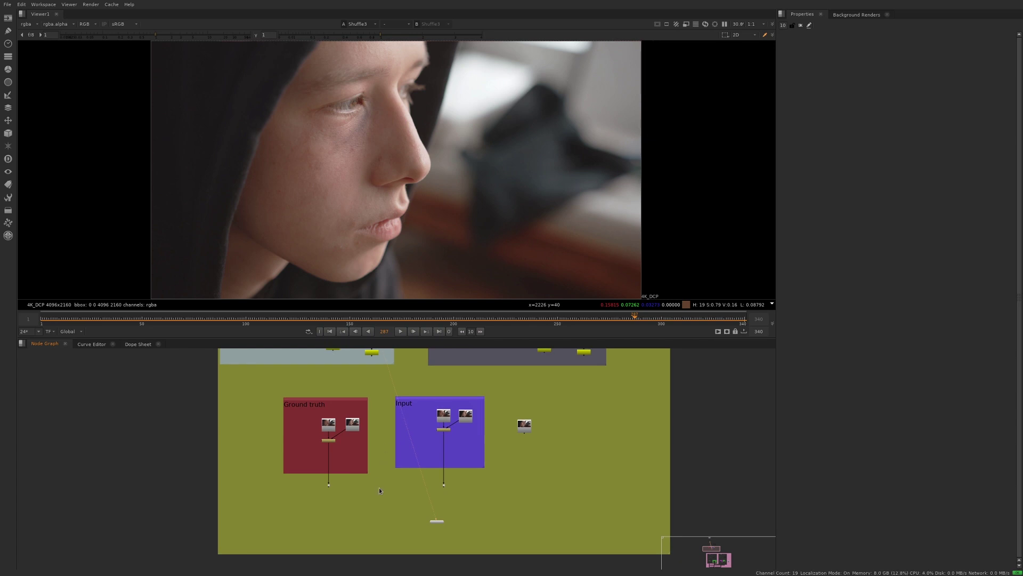
pyautogui.click(328, 425)
pyautogui.press('1')
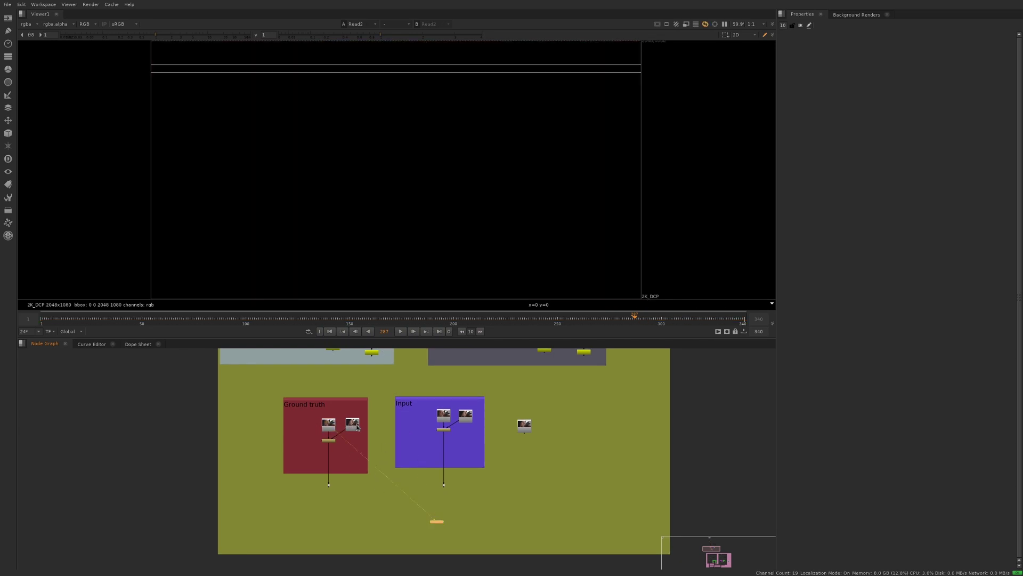
pyautogui.click(353, 425)
pyautogui.press('2')
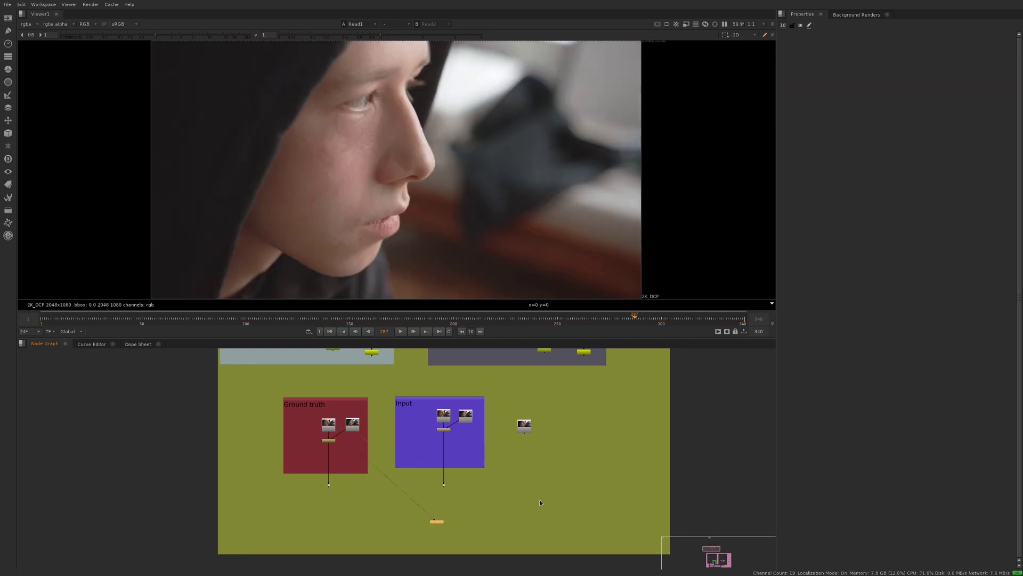
# Step: Deselect the nodes and flip the viewer between the Input and Ground truth face images
pyautogui.click(539, 500)
pyautogui.press('2')
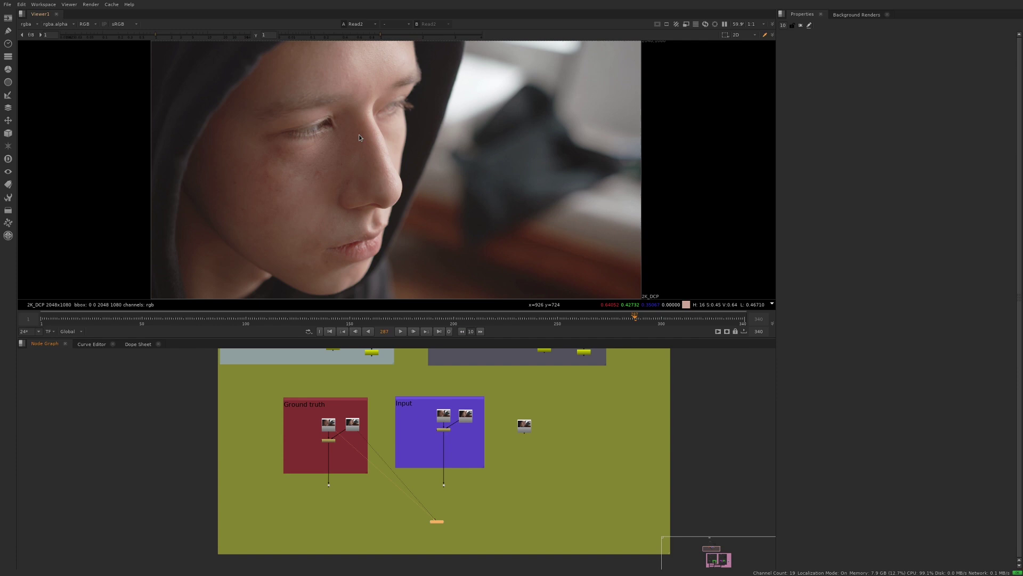
pyautogui.press('1')
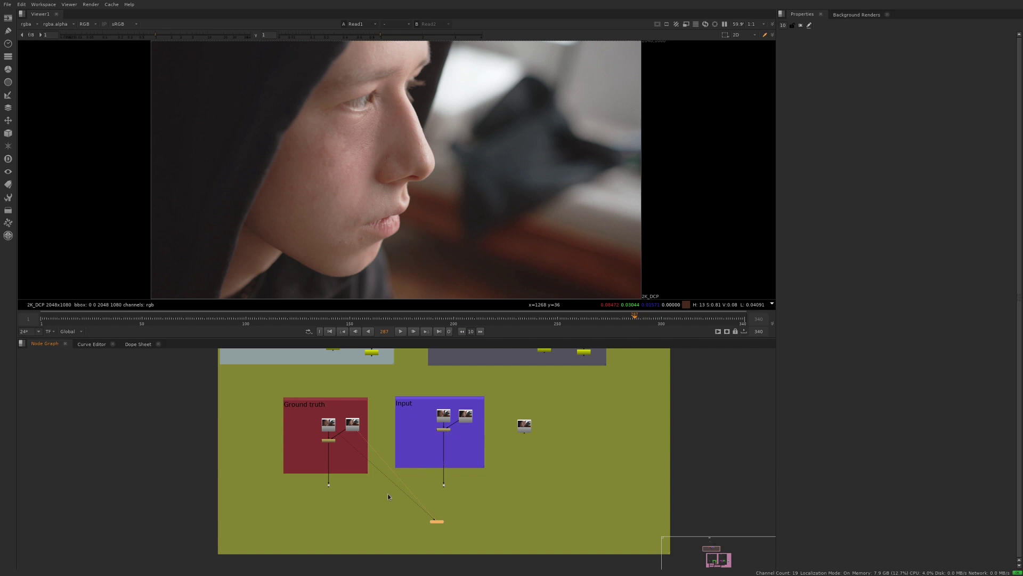
# Step: Create a CopyCat node with its Input and Ground truth arrows wired to the matching footage
pyautogui.moveTo(388, 496); pyautogui.dragTo(388, 492, button='middle')
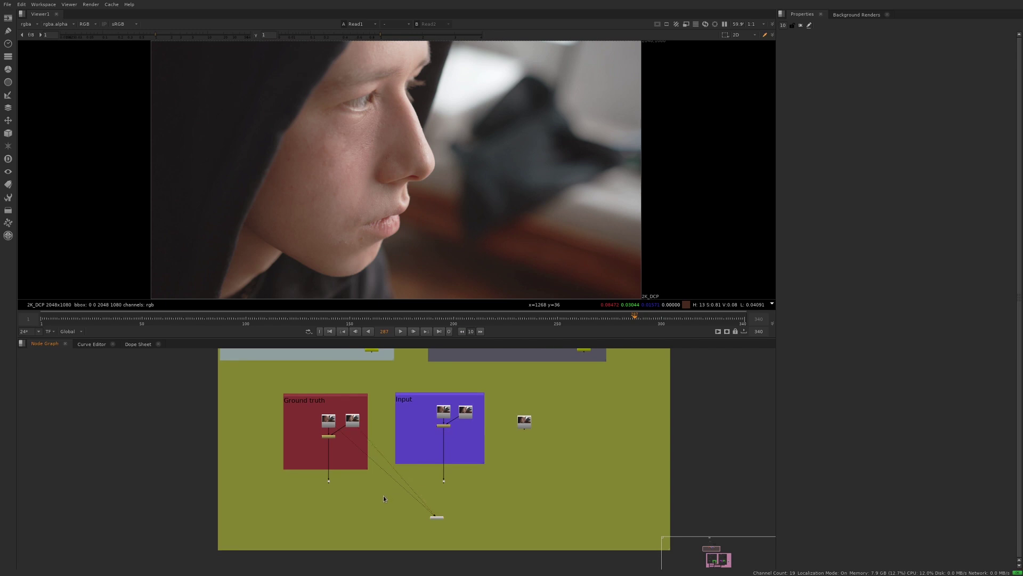
pyautogui.press('Tab')
pyautogui.write('copyca')
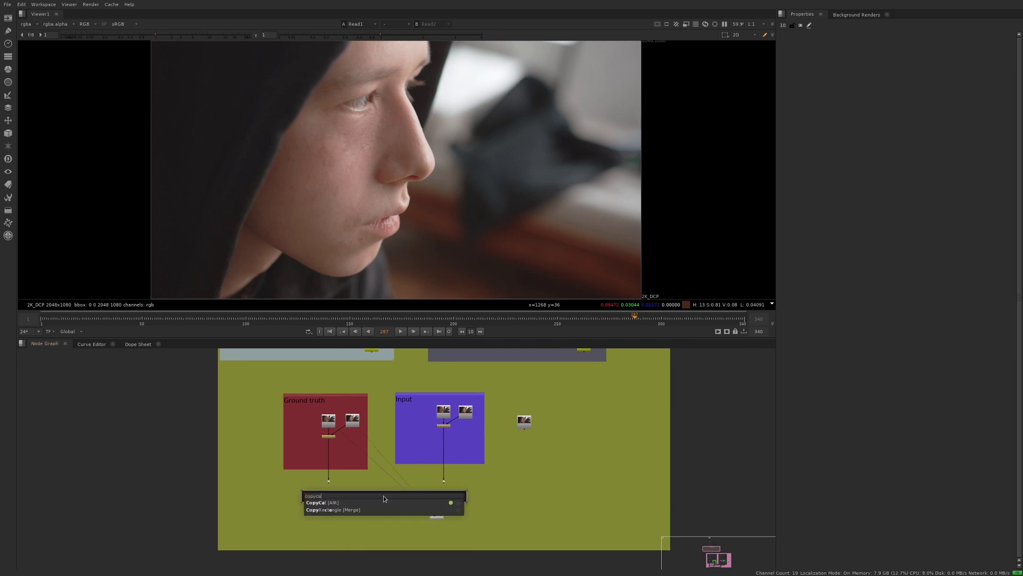
pyautogui.press('Return')
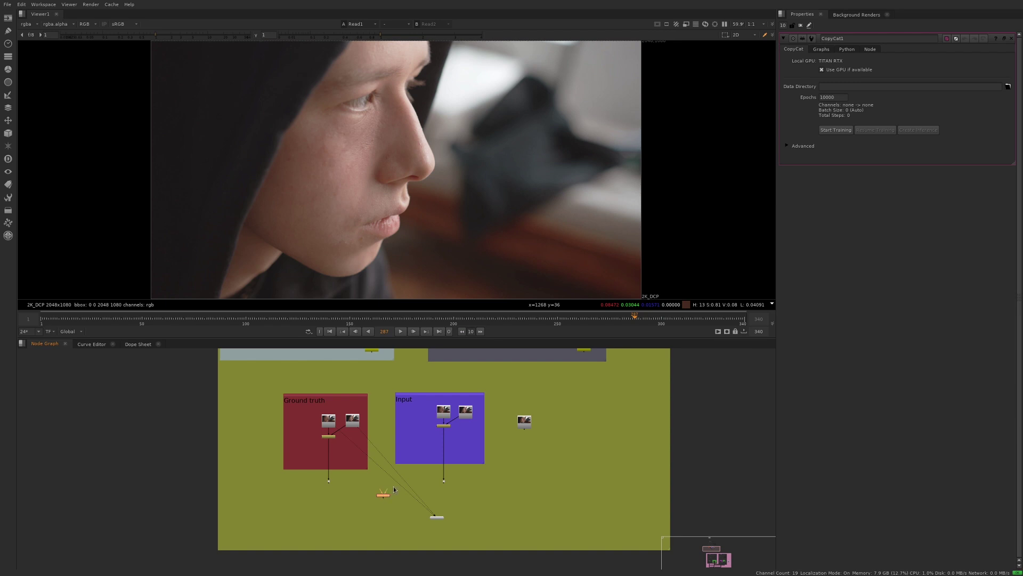
pyautogui.moveTo(394, 490); pyautogui.dragTo(445, 485)
pyautogui.moveTo(382, 491); pyautogui.dragTo(329, 481)
pyautogui.scroll(3, 386, 499)
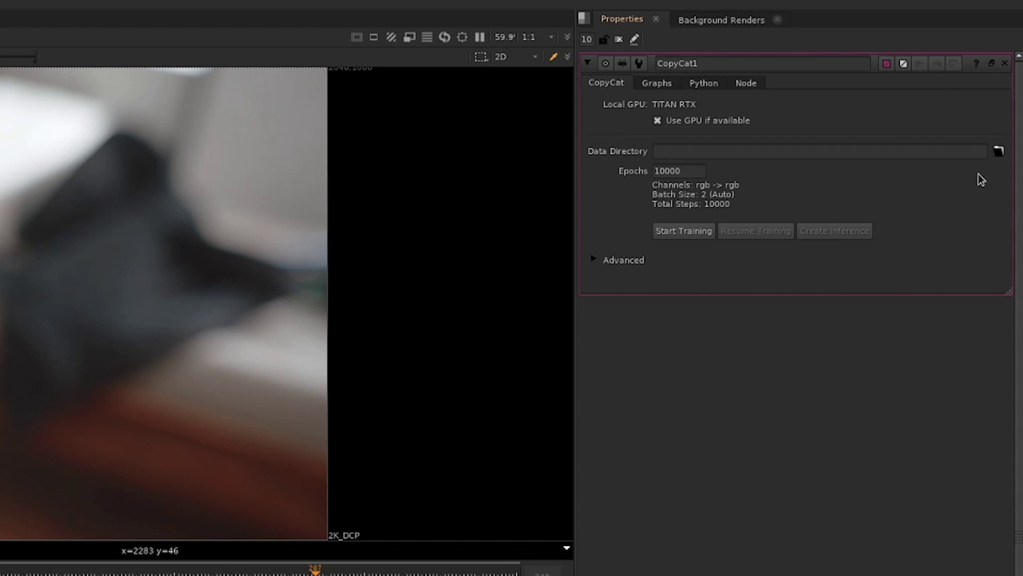
# Step: Set CopyCat1's Data Directory to /tmp/bruiseRemoval_sequence462/v01/ through the folder browser
pyautogui.click(997, 151)
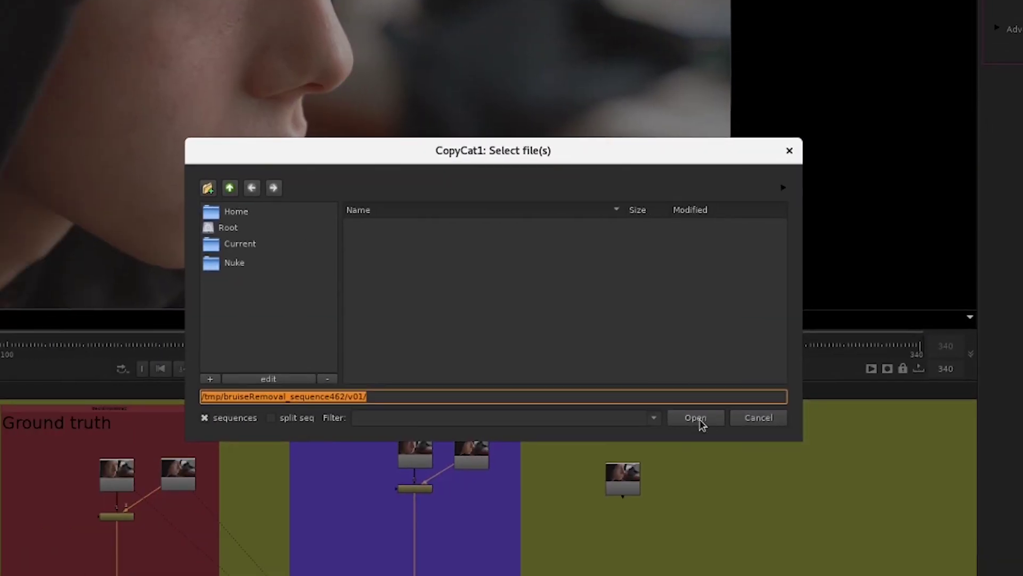
pyautogui.click(695, 418)
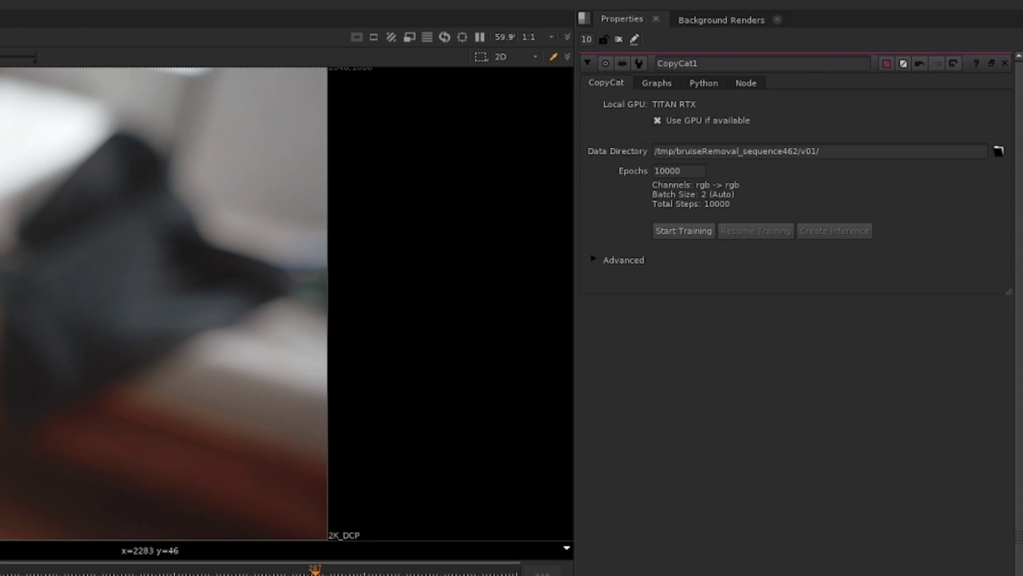
# Step: Change CopyCat1's Epochs from 10000 to 40000
pyautogui.click(655, 170)
pyautogui.write('4')
pyautogui.press('Return')
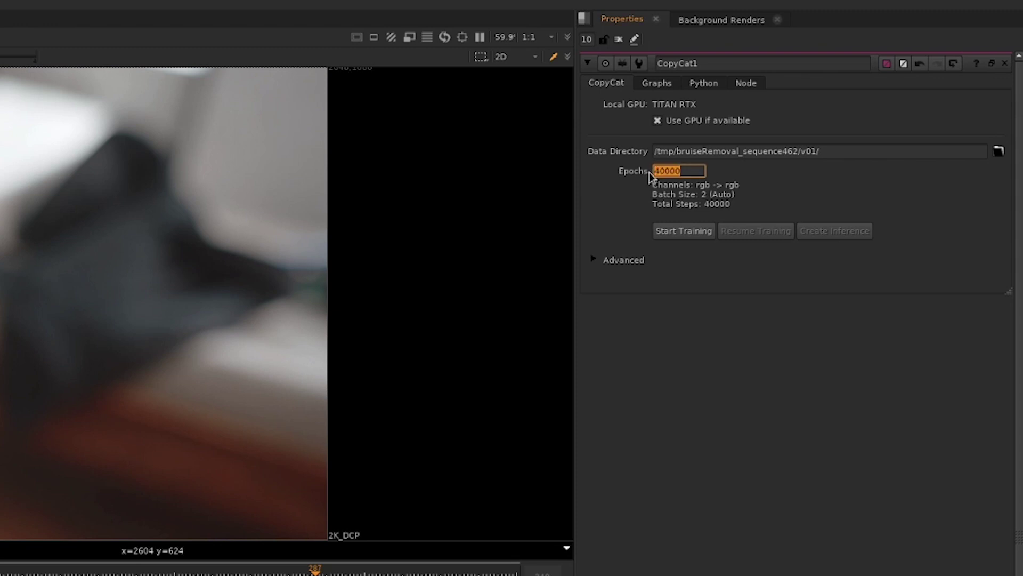
pyautogui.click(618, 192)
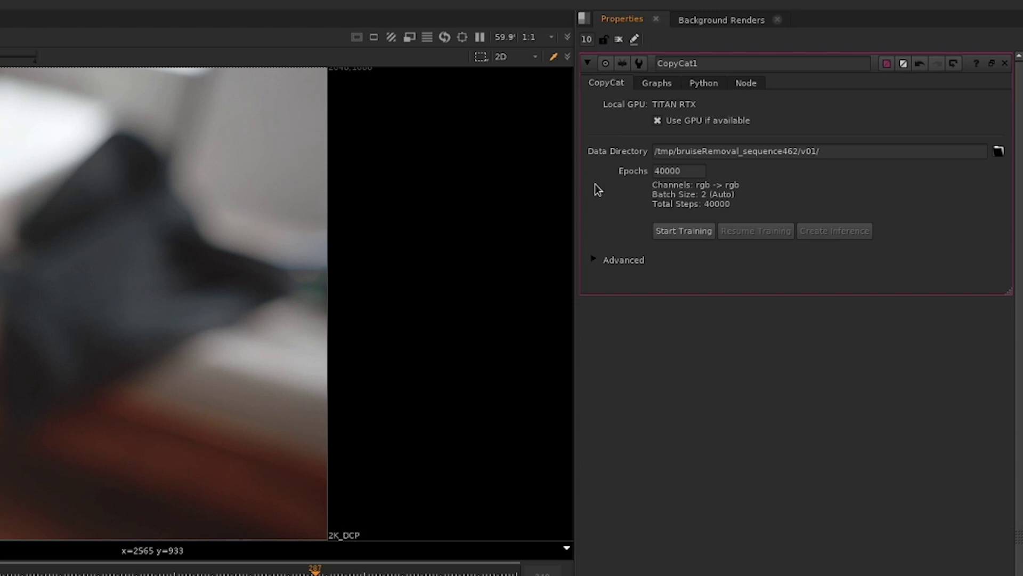
# Step: Under Advanced, set Initial Weights to Checkpoint, then reopen the Initial Weights dropdown
pyautogui.click(594, 260)
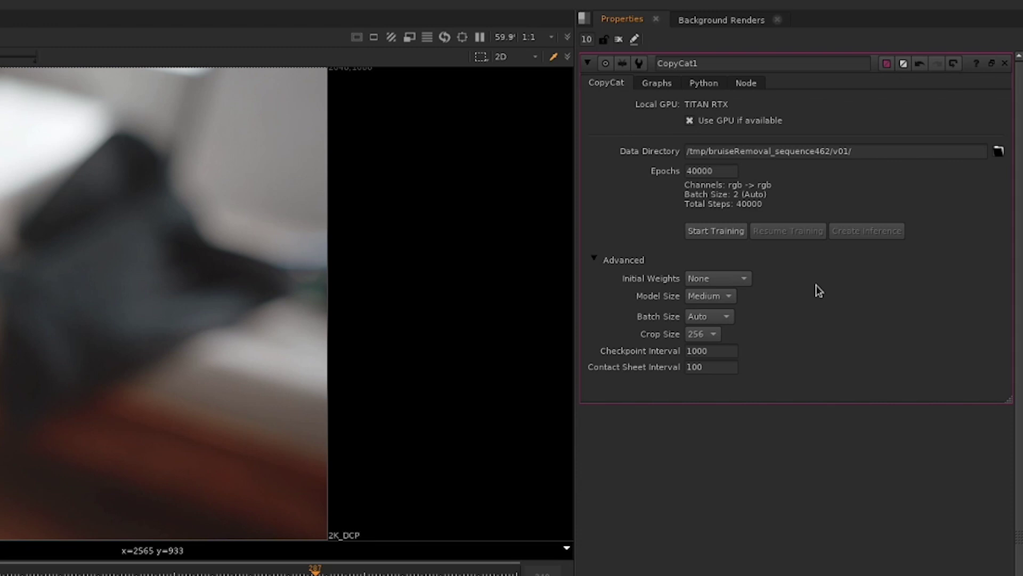
pyautogui.click(735, 278)
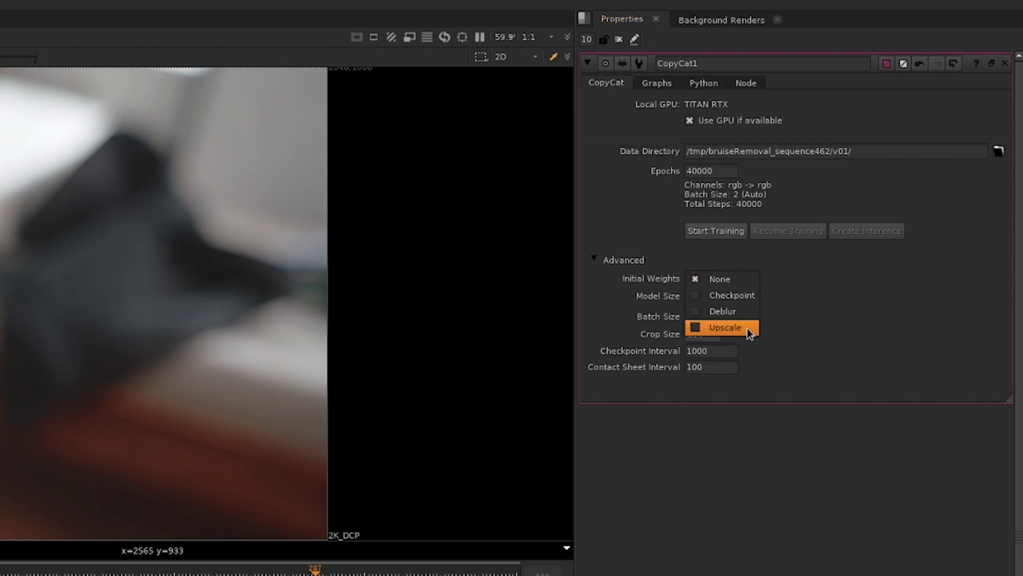
pyautogui.click(745, 298)
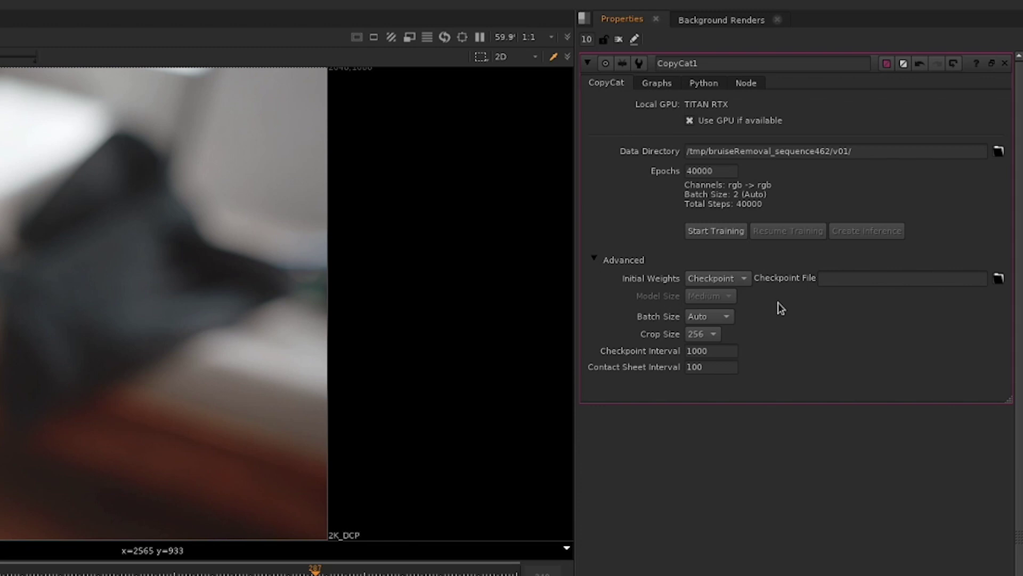
pyautogui.click(739, 284)
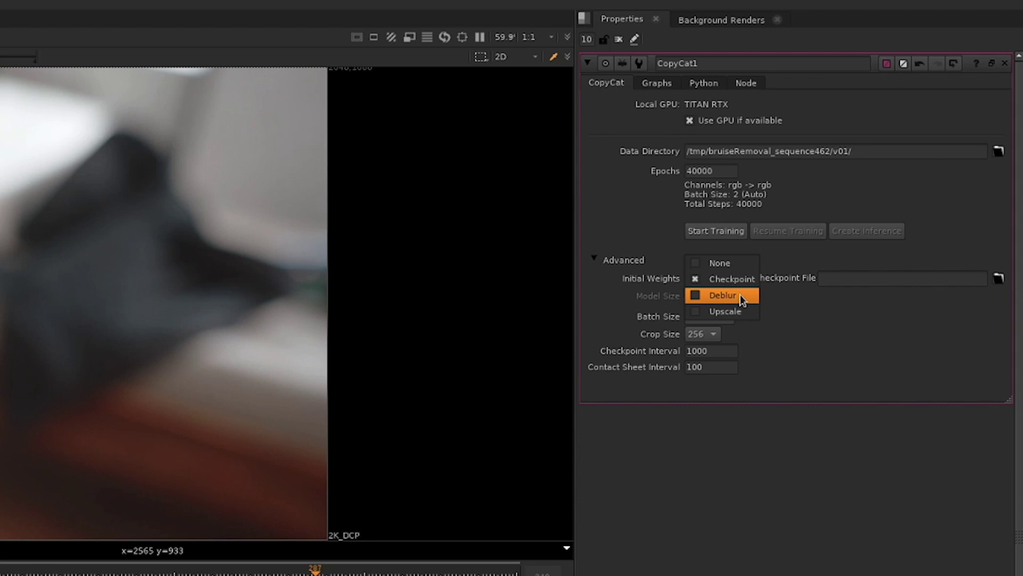
# Step: Set Initial Weights to None and Model Size to Large, and return Batch Size to Auto
pyautogui.click(745, 264)
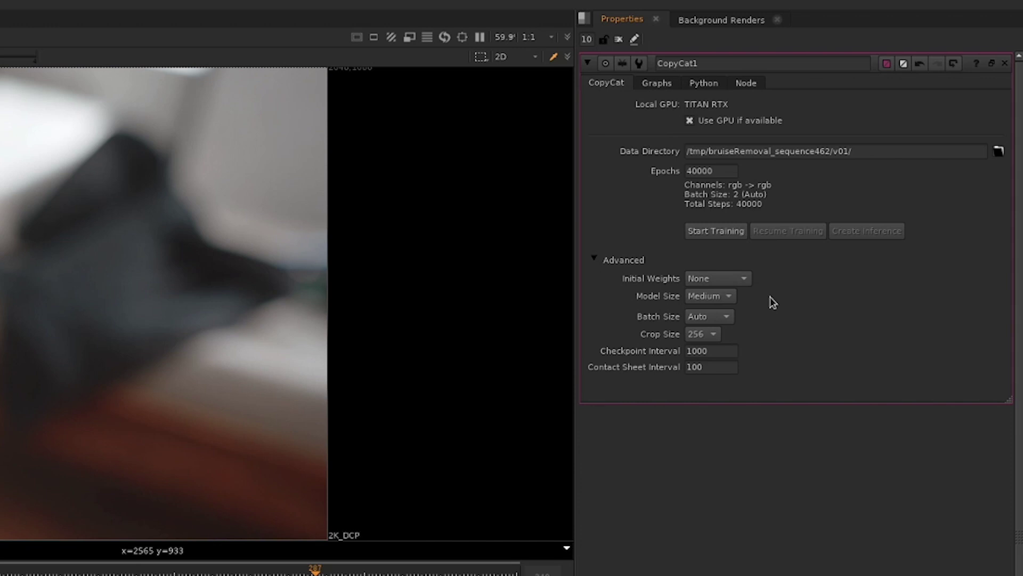
pyautogui.click(732, 297)
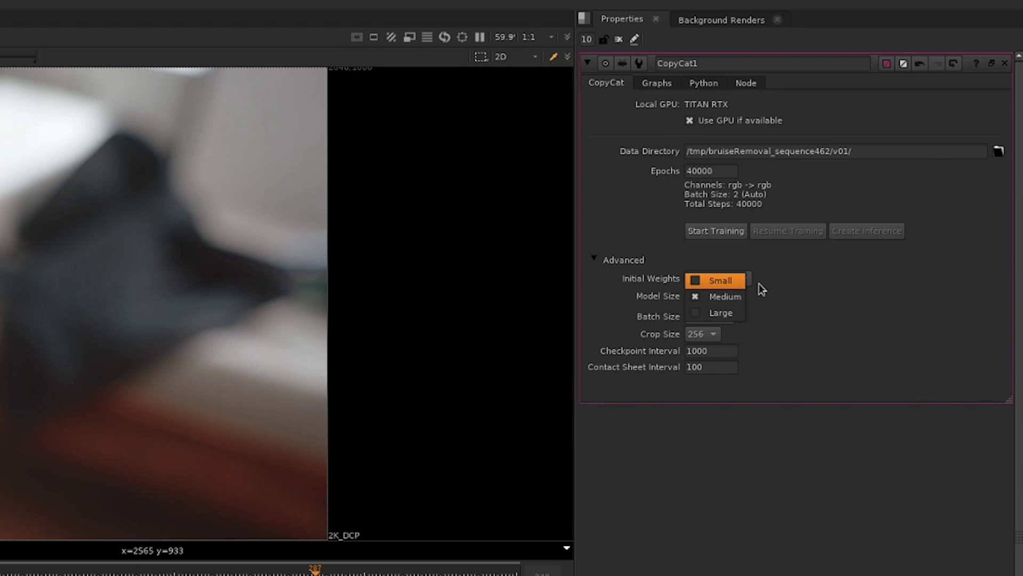
pyautogui.click(719, 313)
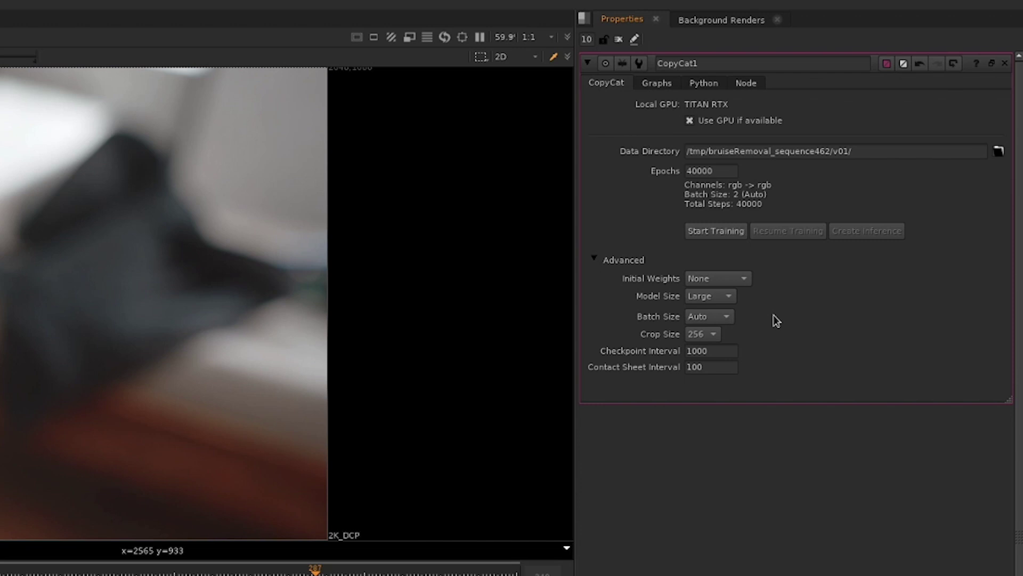
pyautogui.click(732, 317)
pyautogui.click(735, 333)
pyautogui.click(711, 318)
pyautogui.click(713, 299)
# Step: Collapse Advanced, start CopyCat training, and move the Progress window over the Node Graph
pyautogui.click(626, 261)
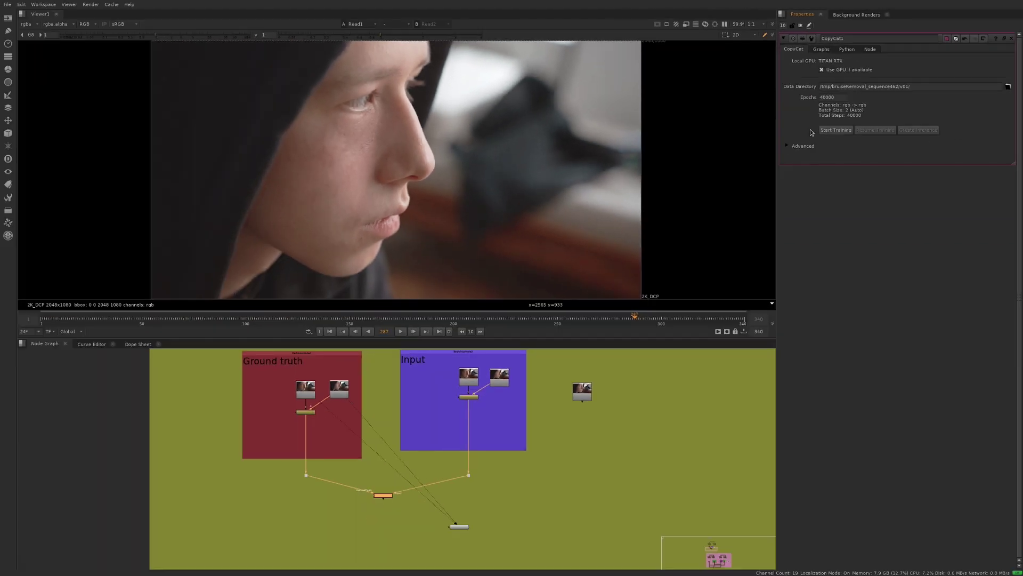
pyautogui.click(827, 131)
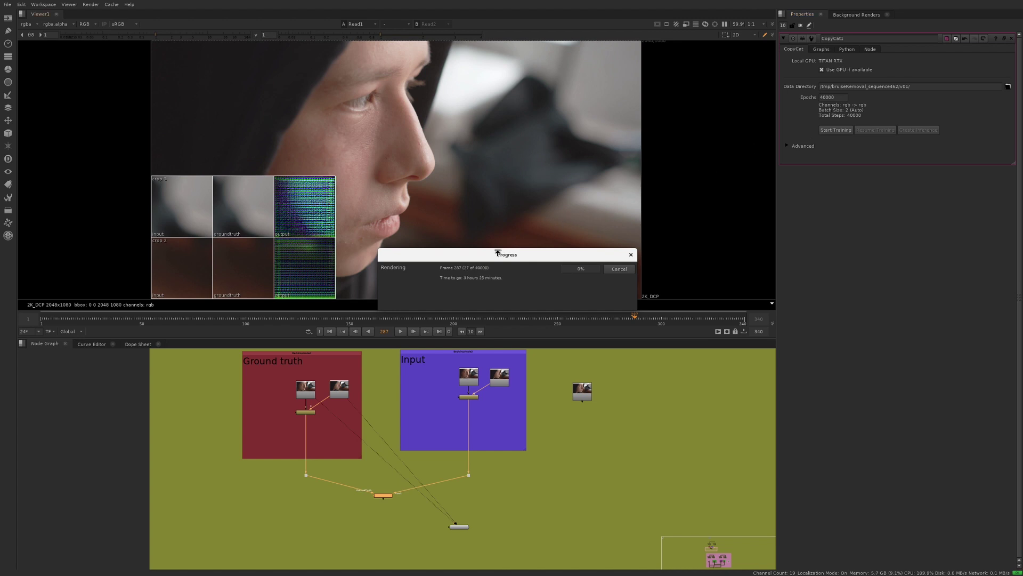
pyautogui.moveTo(503, 337); pyautogui.dragTo(406, 352)
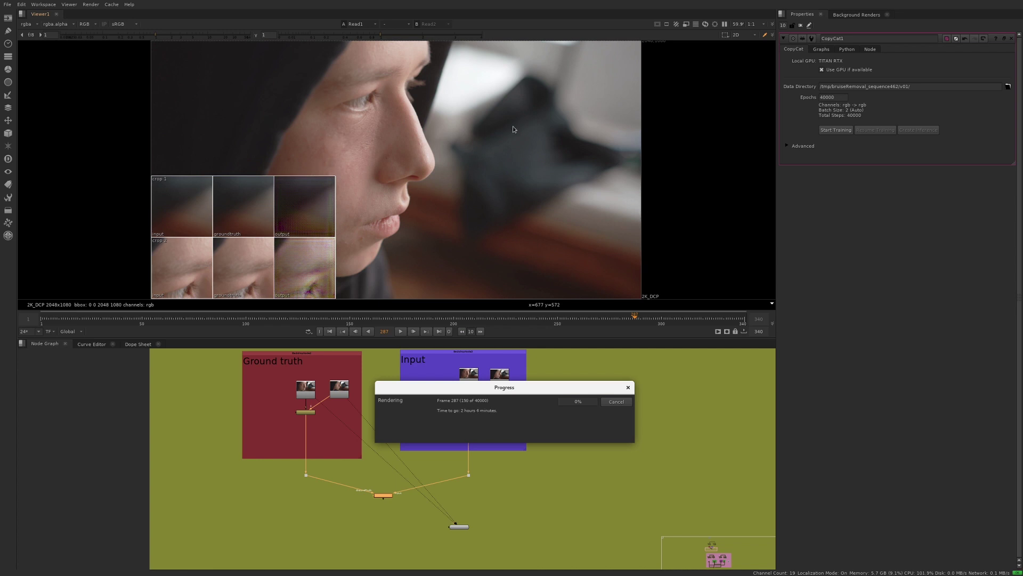
# Step: Show CopyCat1's training loss graph with Log Scale enabled
pyautogui.click(821, 49)
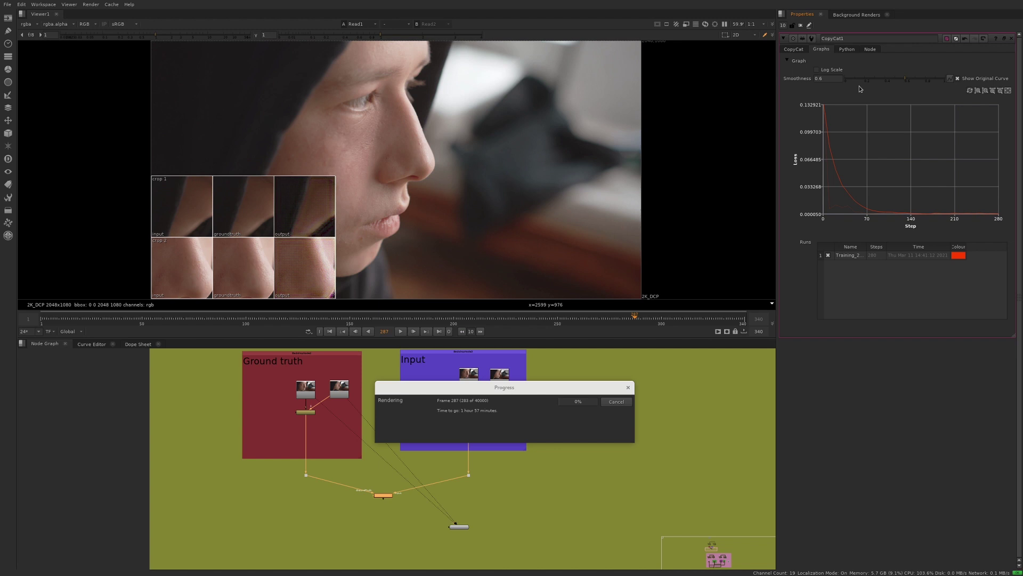
pyautogui.click(833, 70)
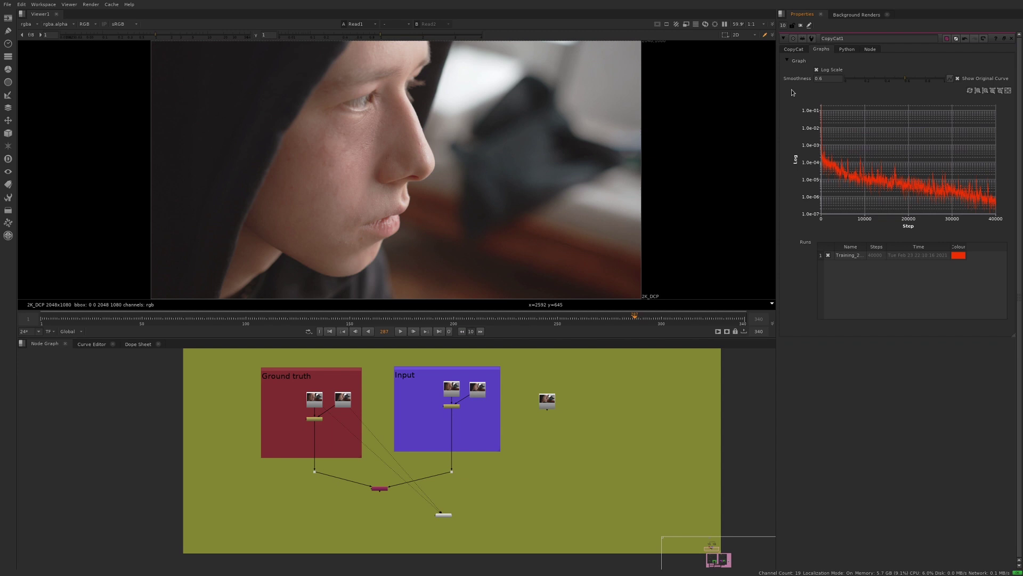
# Step: From the main CopyCat settings, create an Inference node and connect it to the footage Read node
pyautogui.click(800, 50)
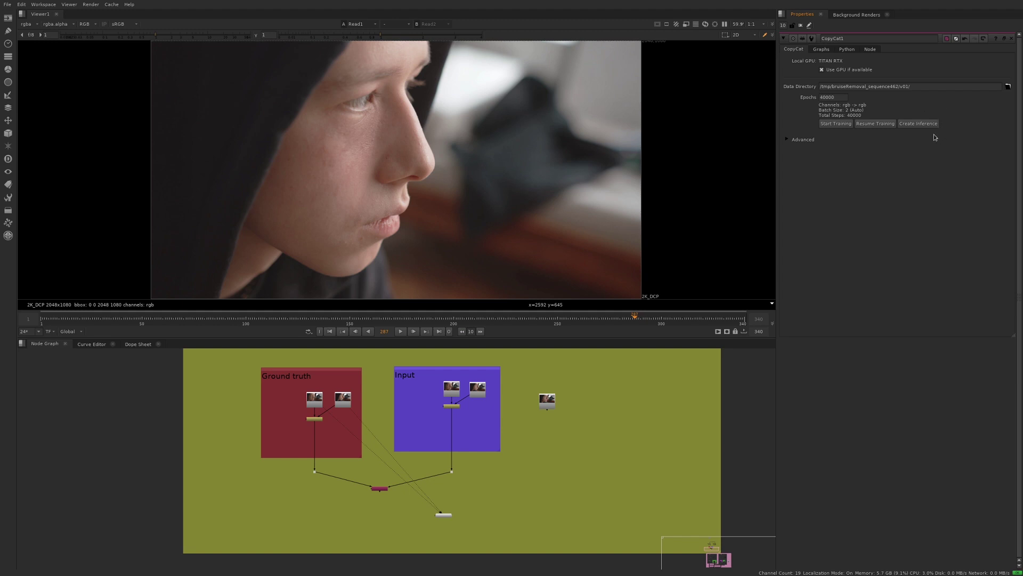
pyautogui.click(919, 123)
pyautogui.moveTo(593, 435); pyautogui.dragTo(547, 400)
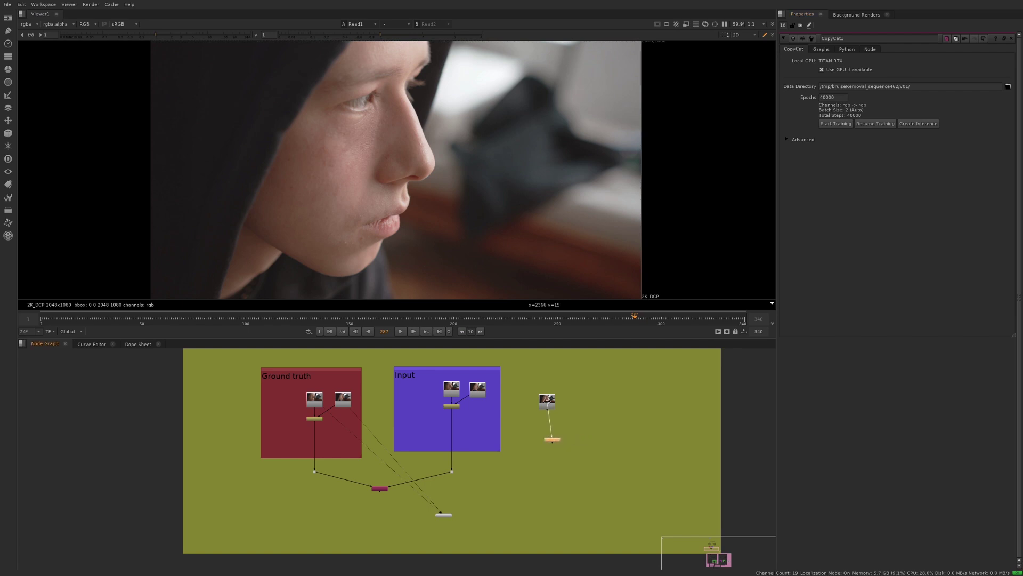
# Step: Open the Inference node's properties, view its output, and play the footage through it
pyautogui.doubleClick(553, 440)
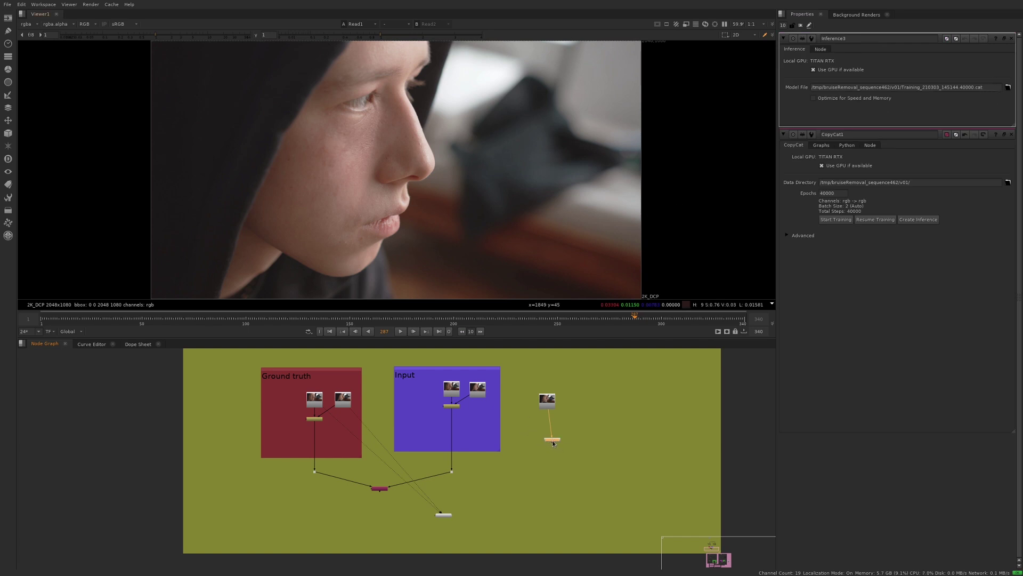
pyautogui.press('1')
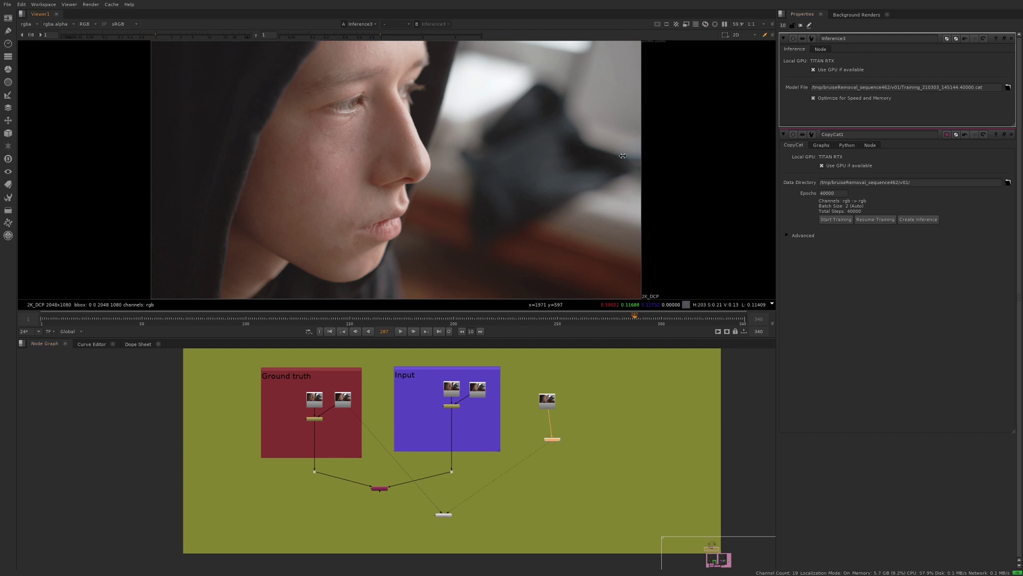
pyautogui.press('l')
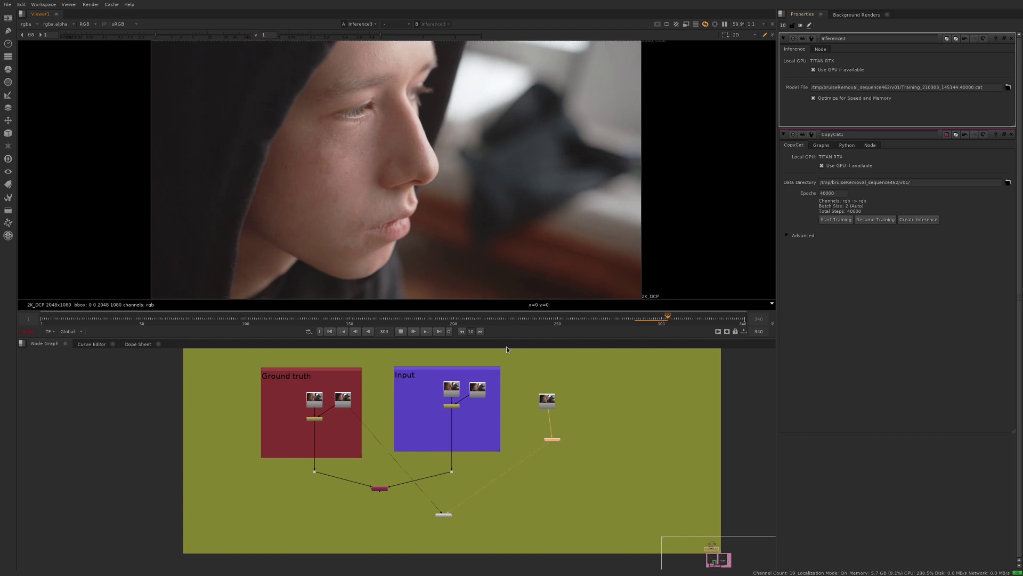
# Step: Stop playback, delete the old Inference node, and add a new Inference node under Read15
pyautogui.click(400, 331)
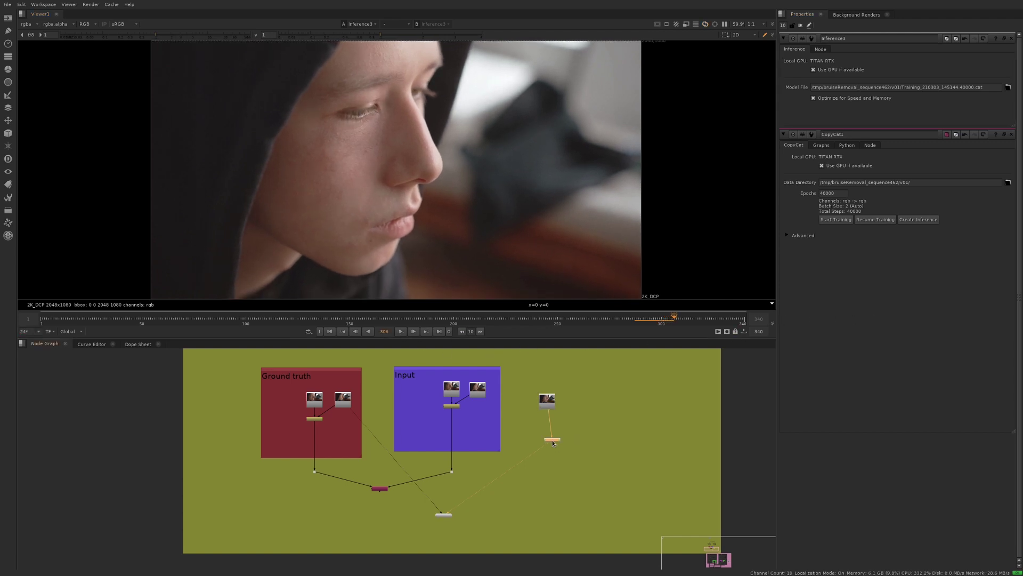
pyautogui.press('Delete')
pyautogui.press('Tab')
pyautogui.write('infer')
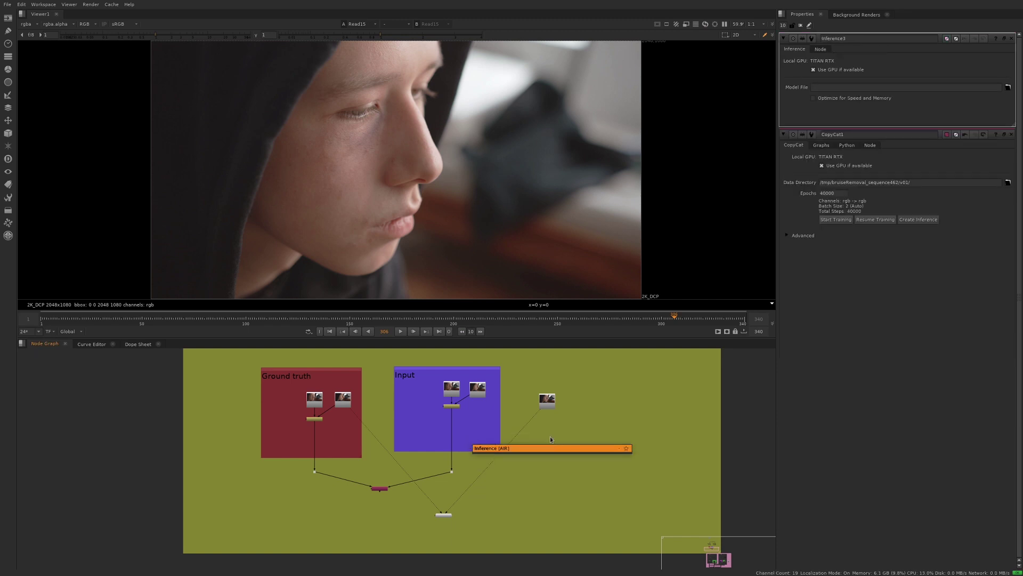
pyautogui.press('Return')
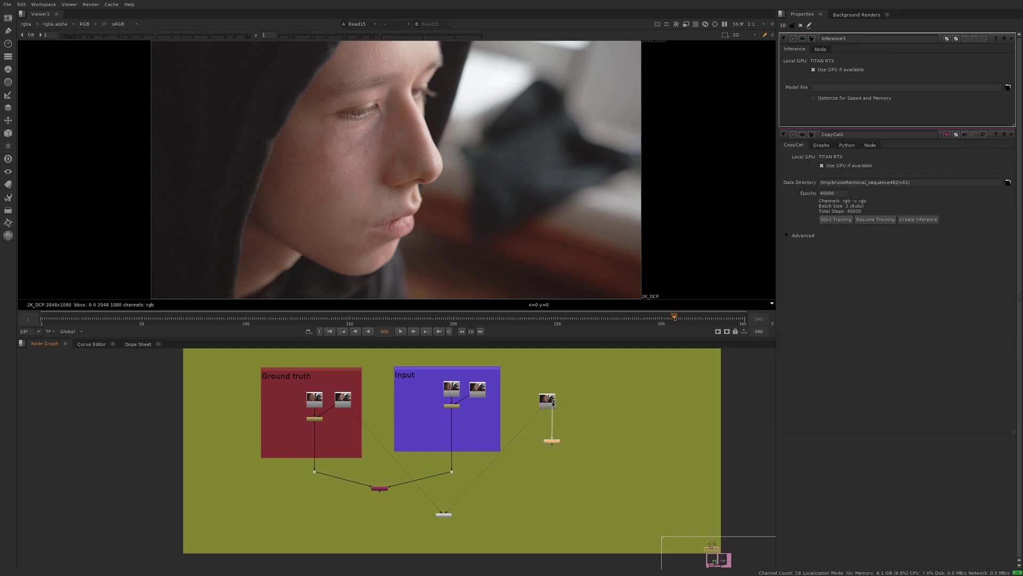
# Step: Load model Training_210303_145144.40000.cat, enable Optimize for Speed and Memory, and play the result
pyautogui.click(1008, 88)
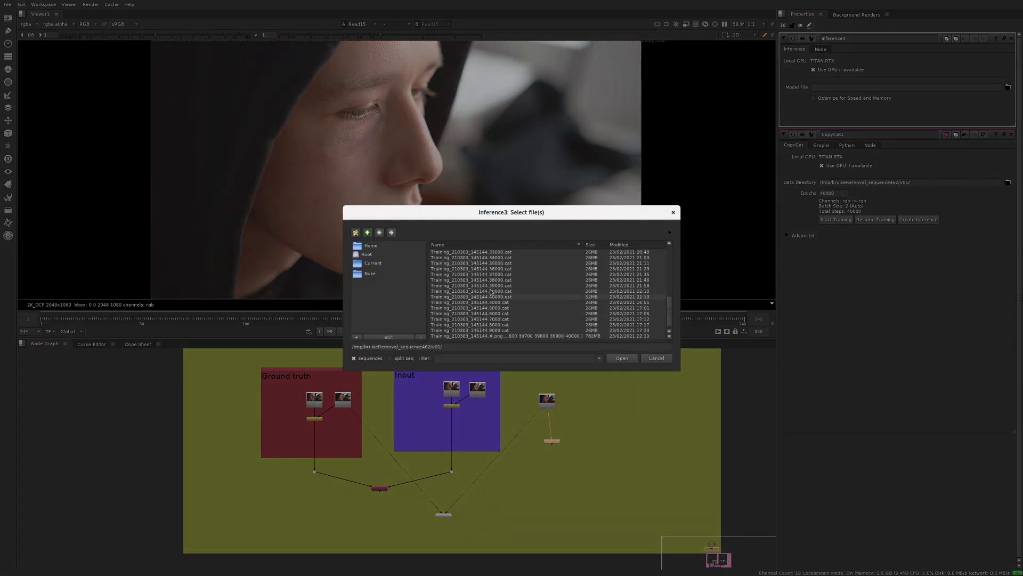
pyautogui.doubleClick(491, 291)
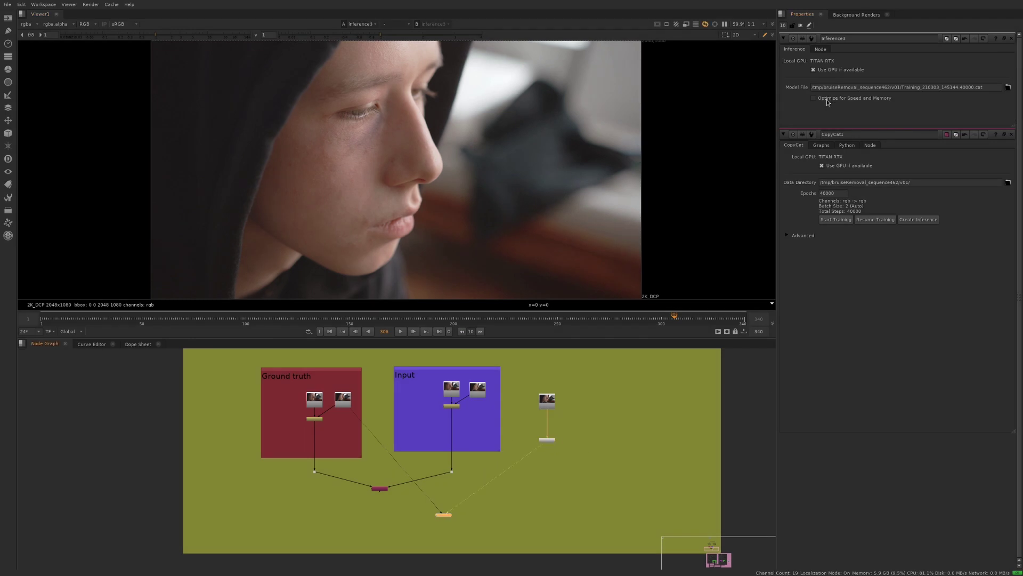
pyautogui.click(814, 98)
pyautogui.press('l')
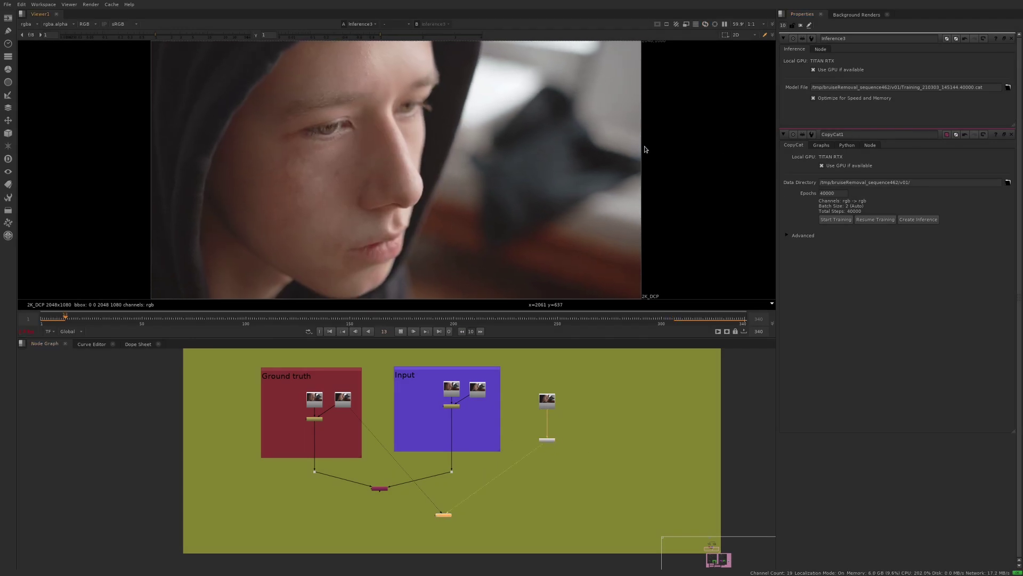